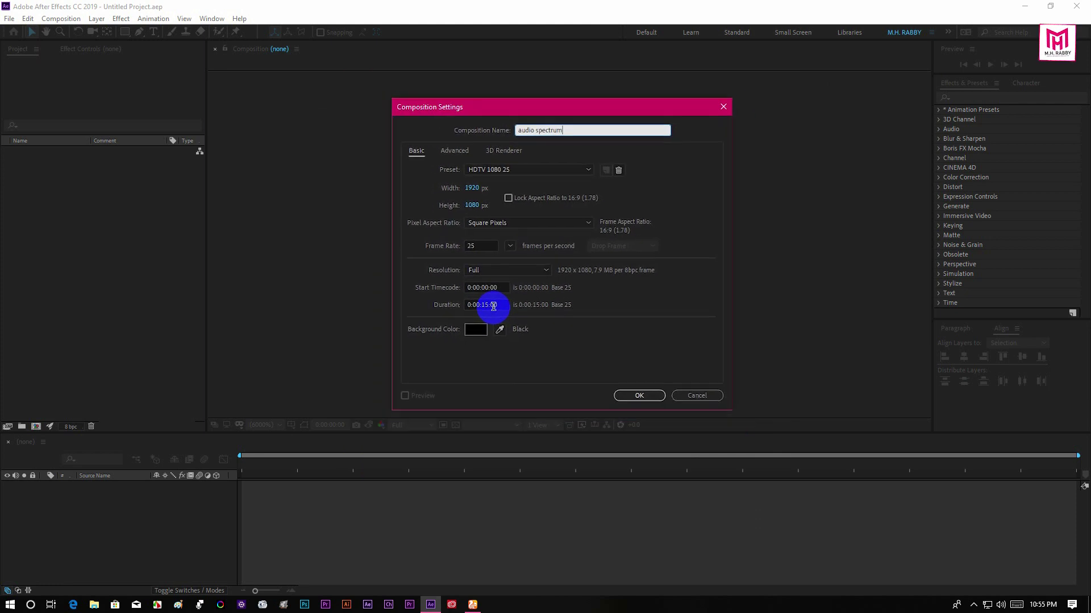
# Confirm the Composition Settings to create the audio spectrum composition.
pyautogui.click(639, 392)
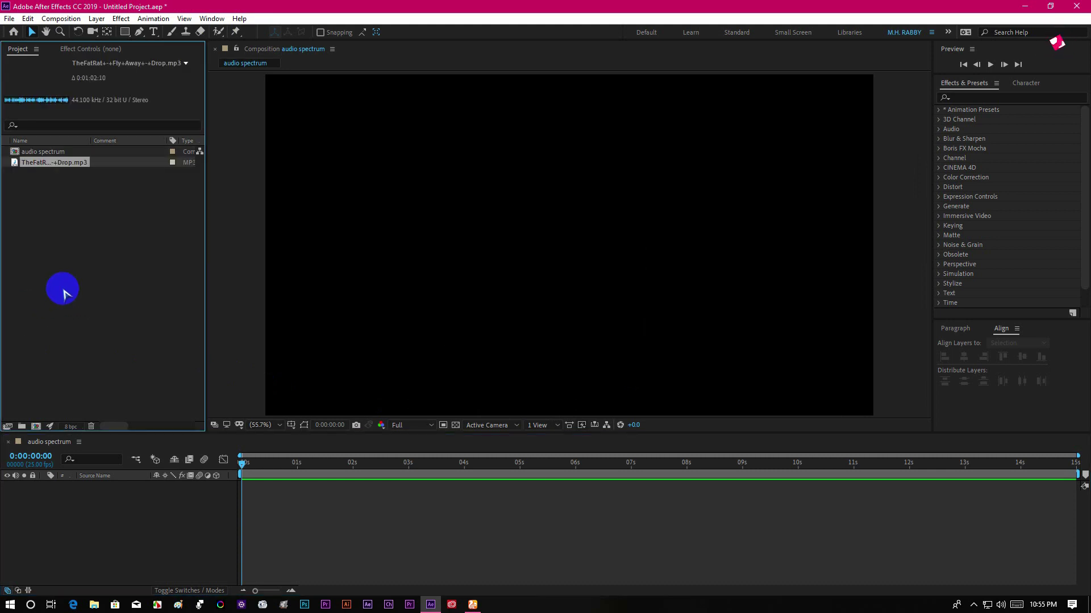
# Add the mp3 as a timeline layer and a 1920×1080 Black Solid 1 above it.
pyautogui.moveTo(48, 164); pyautogui.dragTo(101, 511)
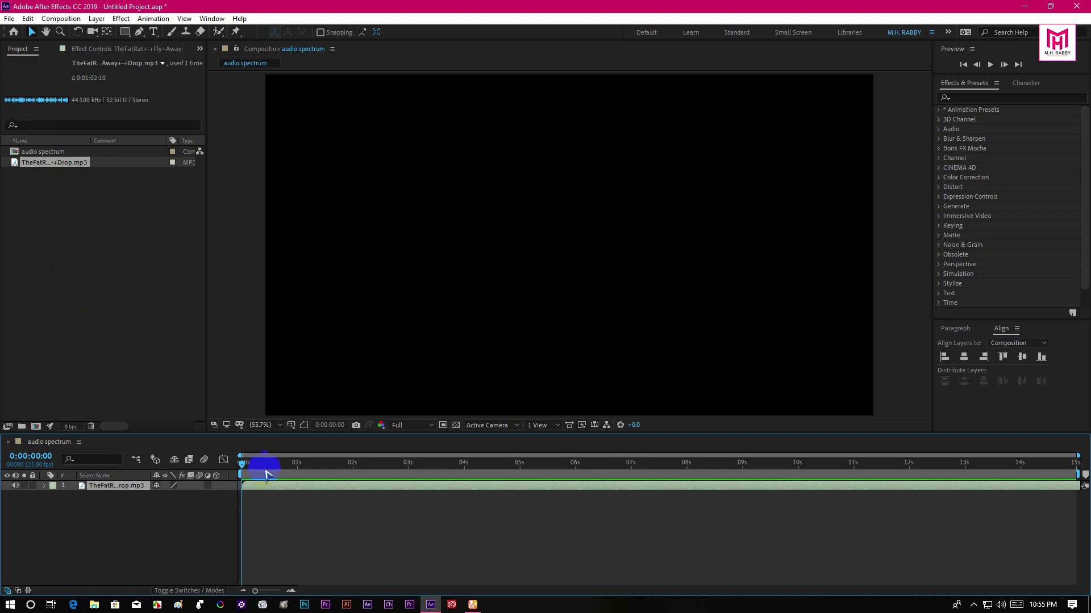
pyautogui.moveTo(264, 471); pyautogui.dragTo(441, 462)
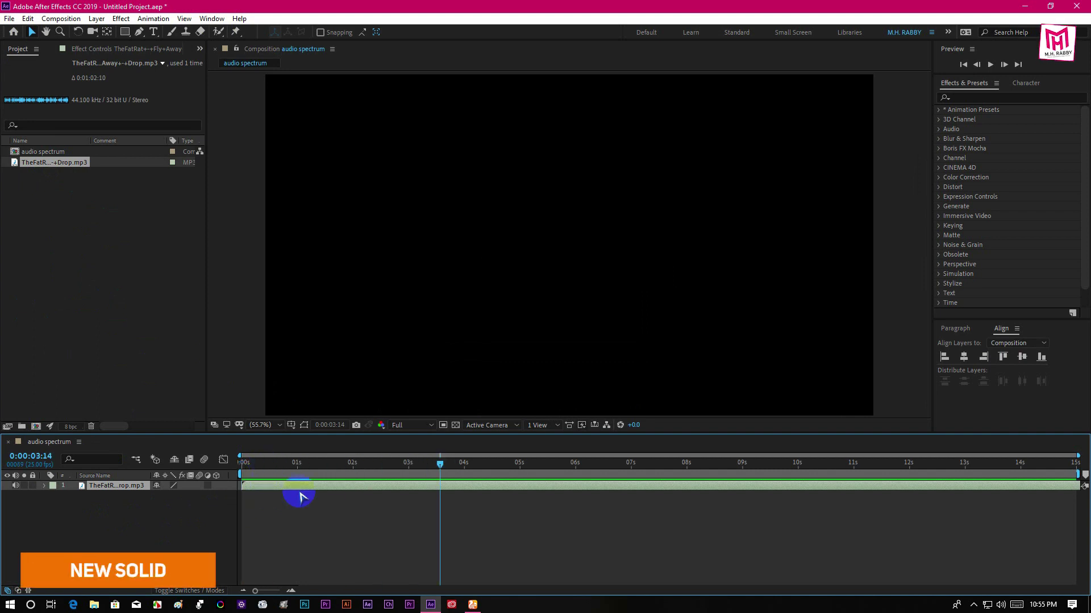
pyautogui.rightClick(105, 513)
pyautogui.moveTo(171, 389)
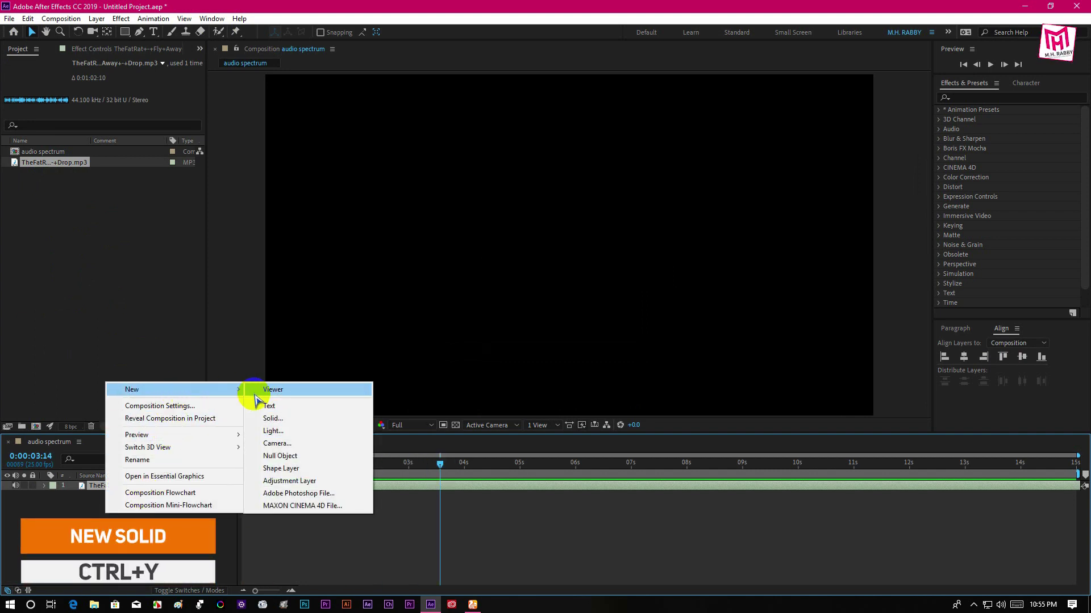
pyautogui.click(292, 422)
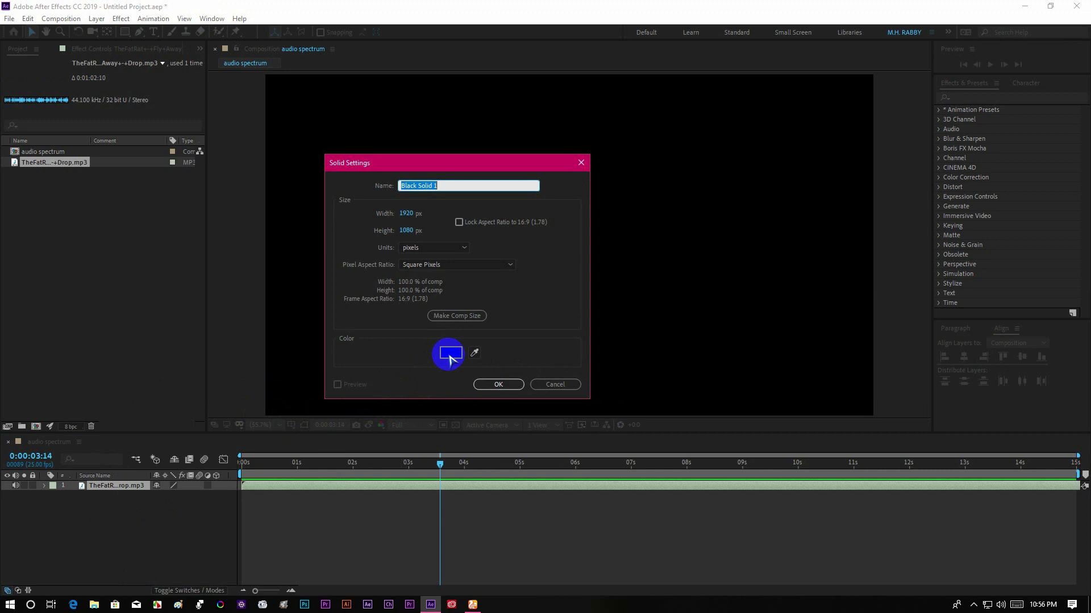
pyautogui.click(498, 385)
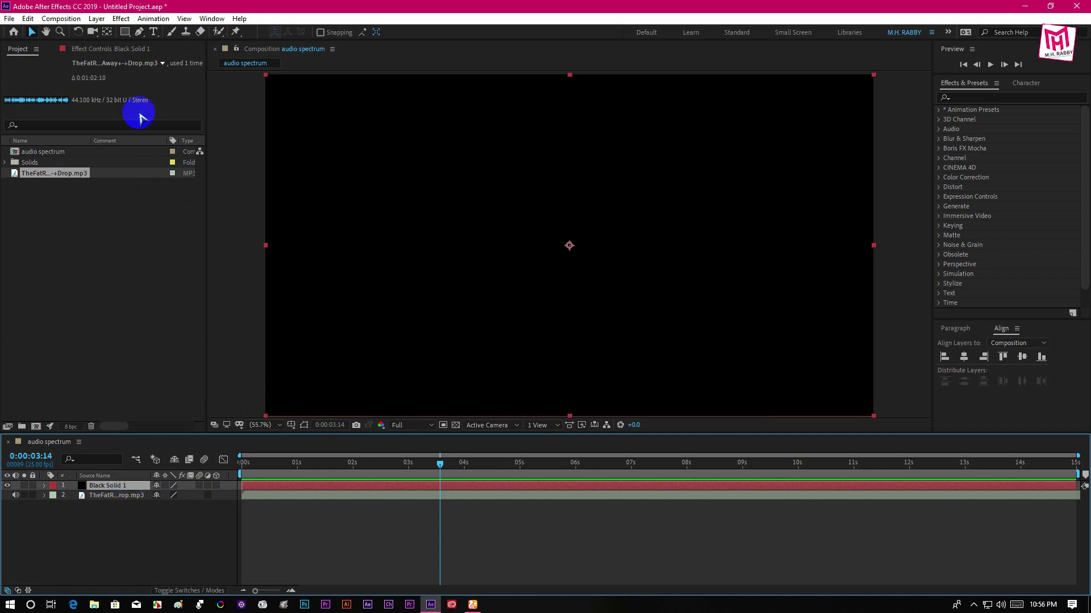
# Draw a circular mask on the black solid with the Ellipse Tool.
pyautogui.click(125, 32)
pyautogui.moveTo(125, 33); pyautogui.dragTo(192, 60)
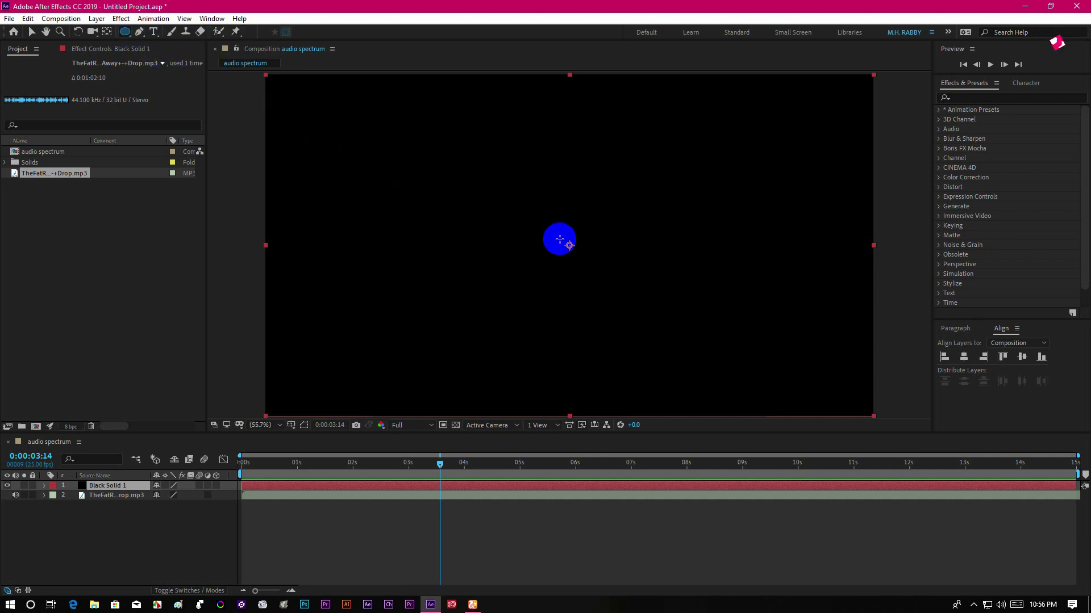
pyautogui.moveTo(512, 199)
pyautogui.mouseDown()
pyautogui.moveTo(655, 310)
pyautogui.moveTo(639, 277)
pyautogui.mouseUp()
pyautogui.press('space')
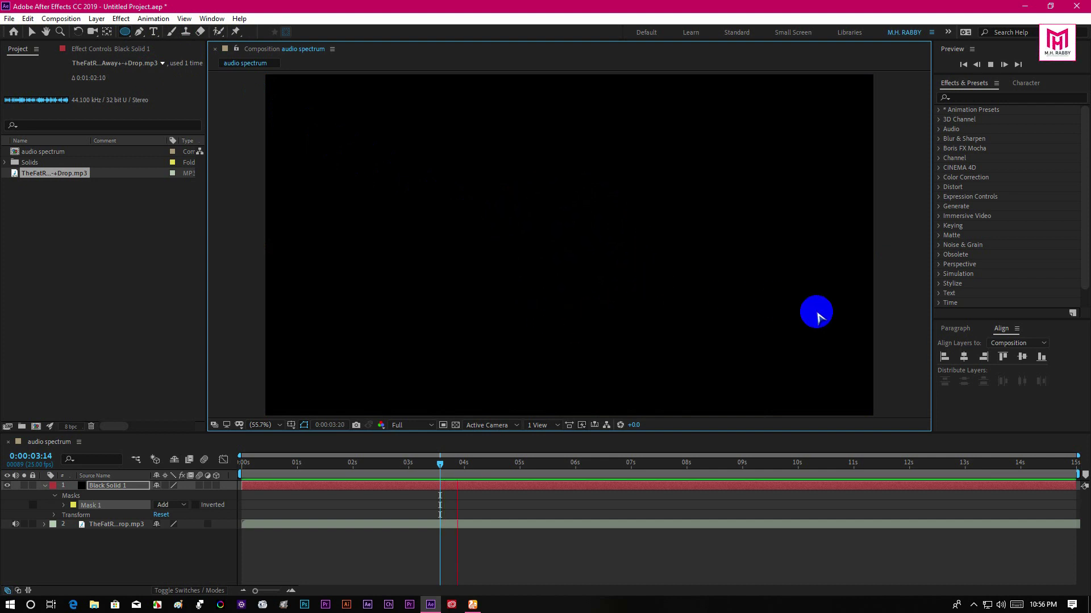
pyautogui.press('space')
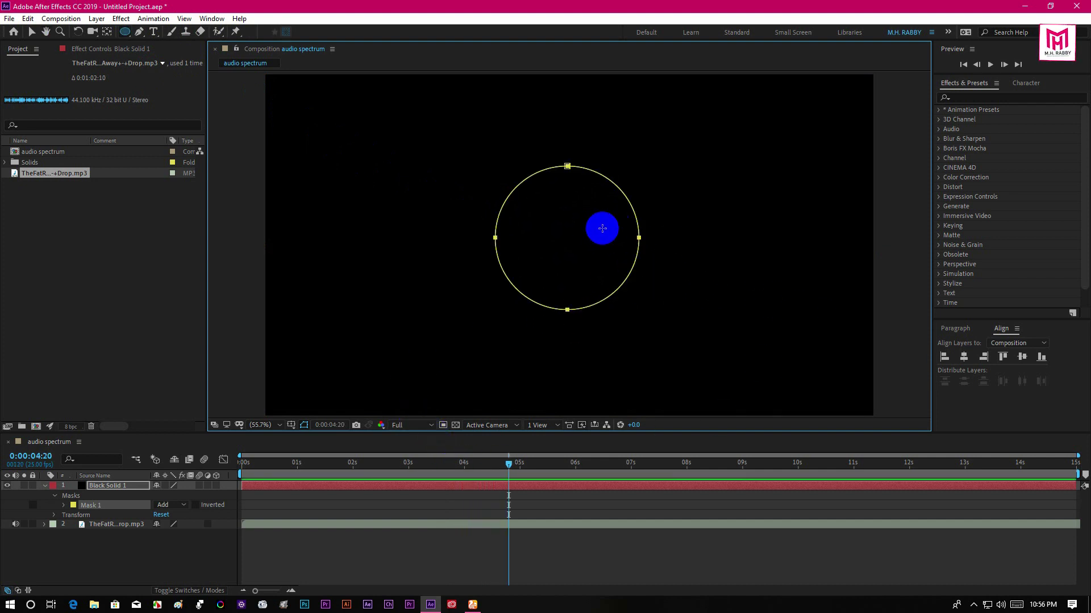
# Centre the circle horizontally and vertically, and set Mask 1 mode to None.
pyautogui.click(964, 357)
pyautogui.click(1022, 357)
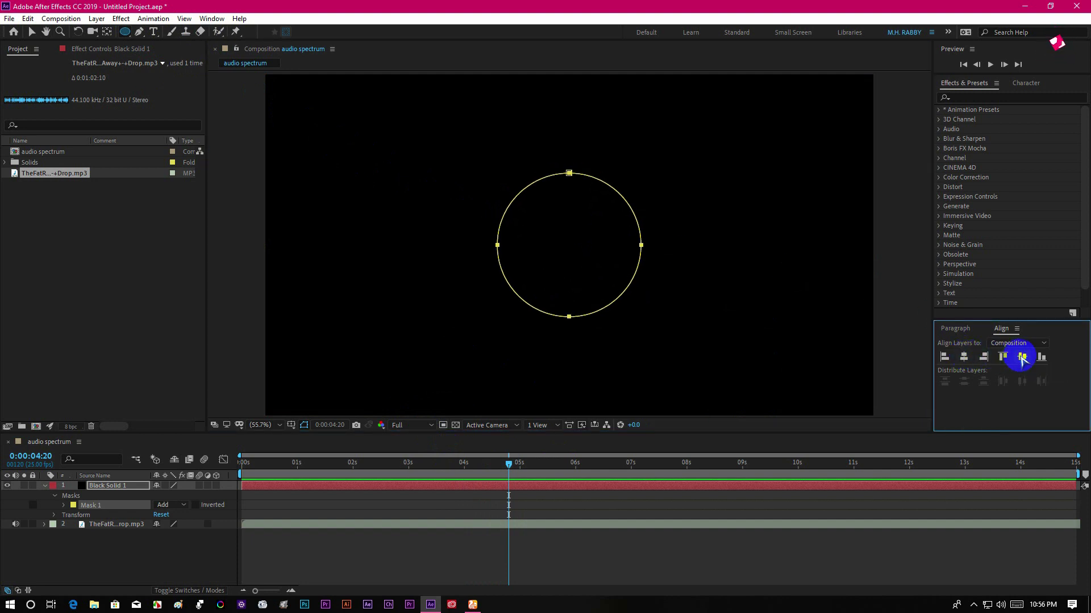
pyautogui.click(163, 506)
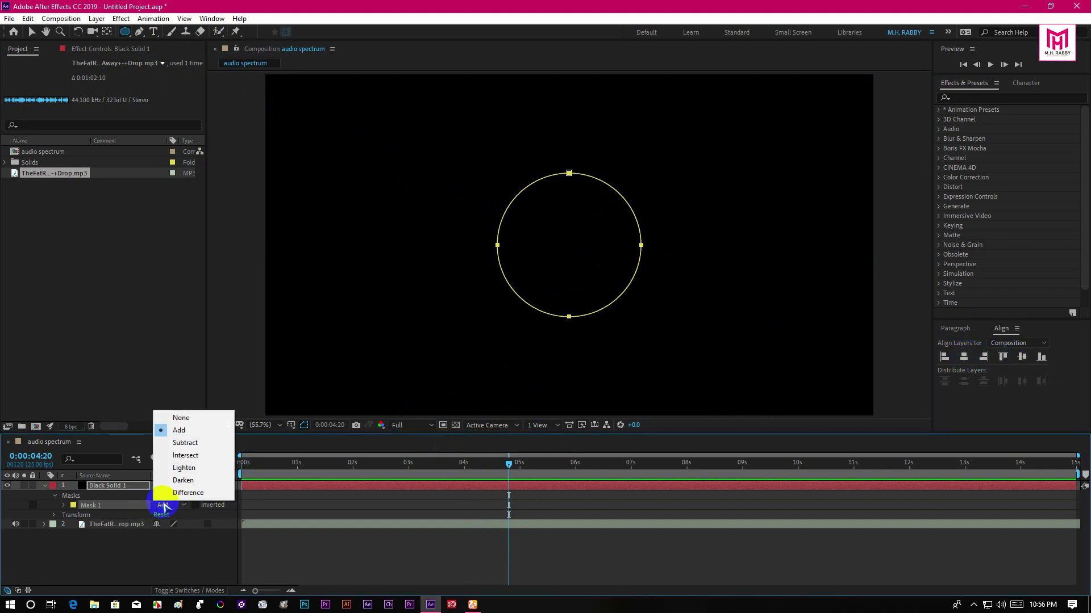
pyautogui.click(181, 418)
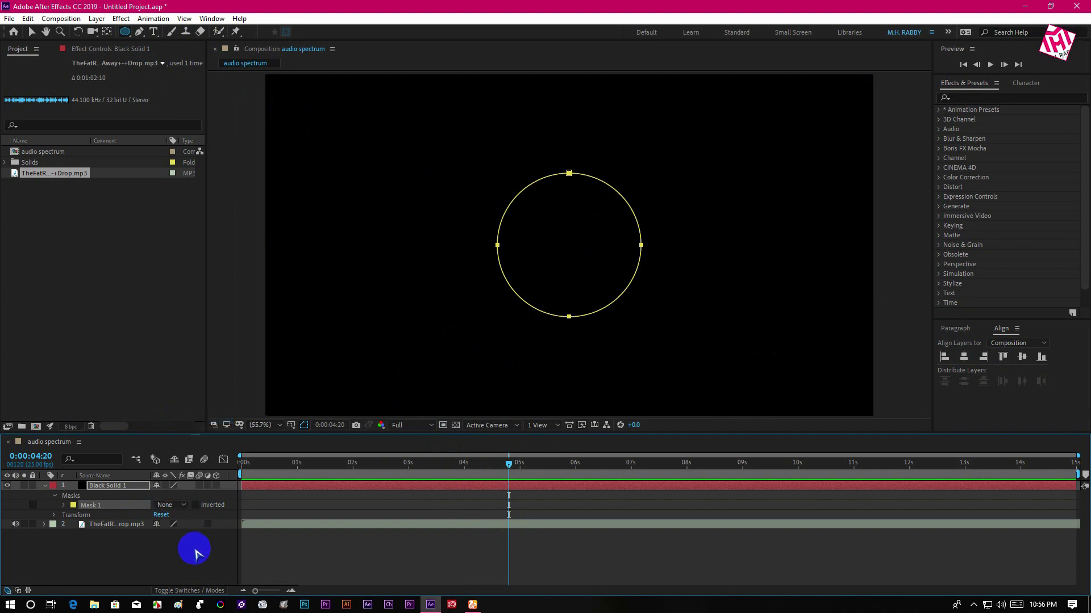
# Search 'Aud' in Effects & Presets and apply Audio Spectrum to Black Solid 1.
pyautogui.click(303, 426)
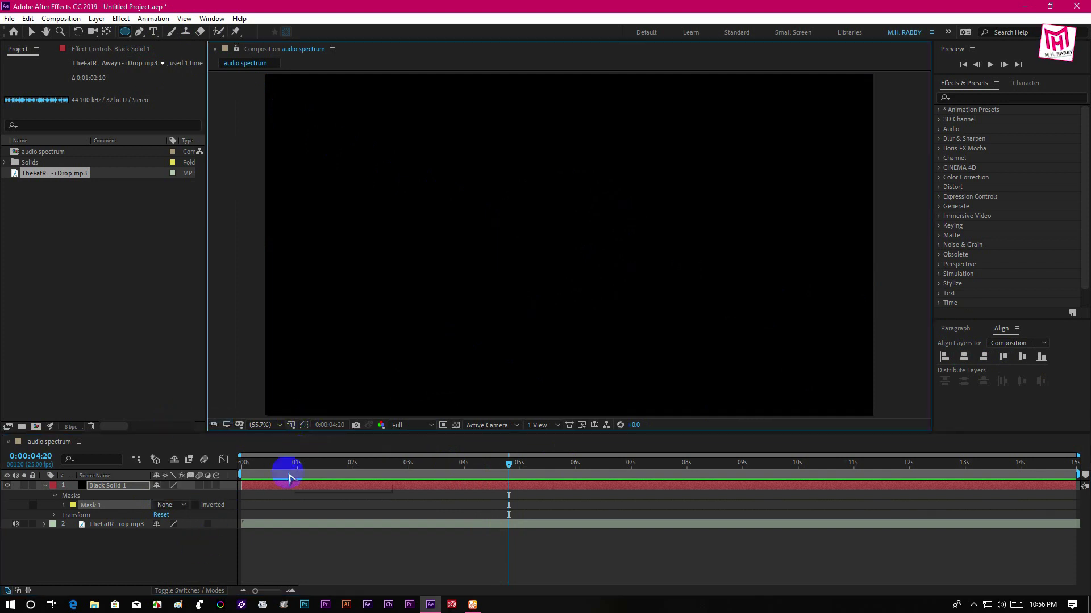
pyautogui.click(197, 557)
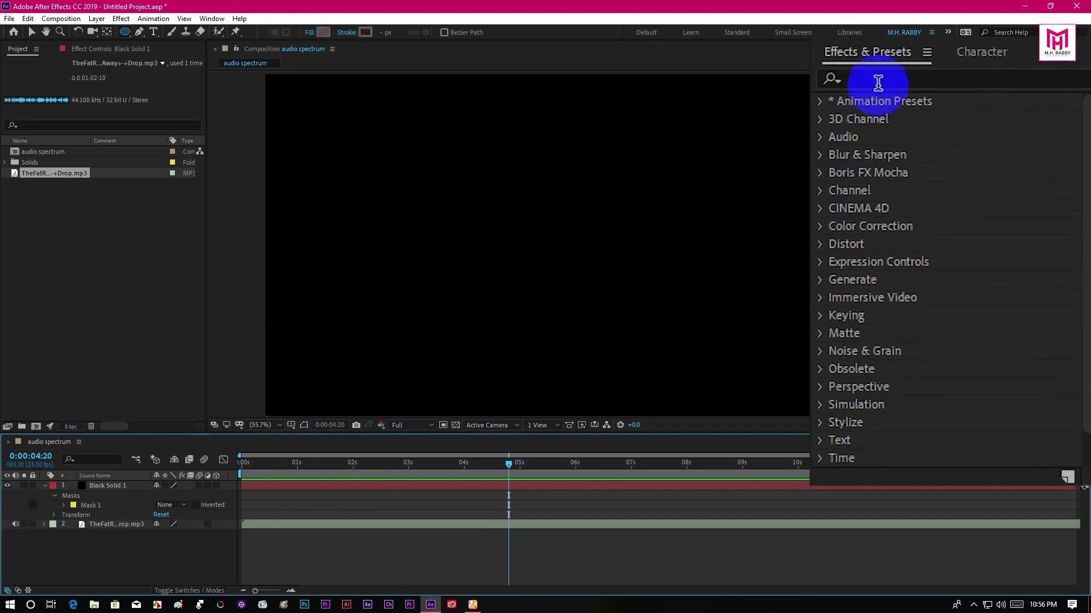
pyautogui.click(972, 98)
pyautogui.write('Audio')
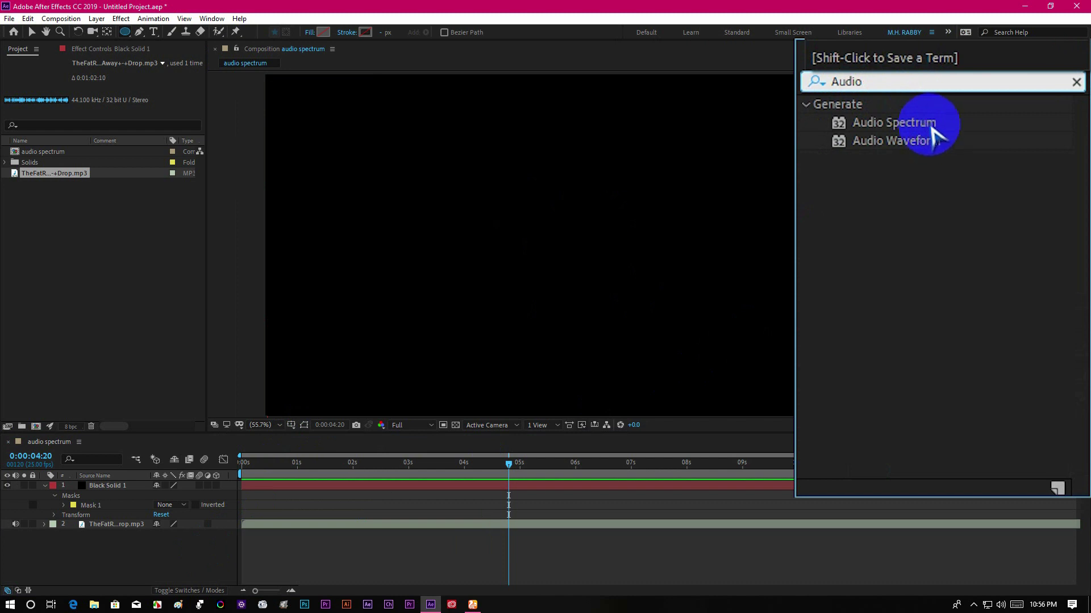
pyautogui.click(986, 121)
pyautogui.moveTo(986, 126); pyautogui.dragTo(122, 492)
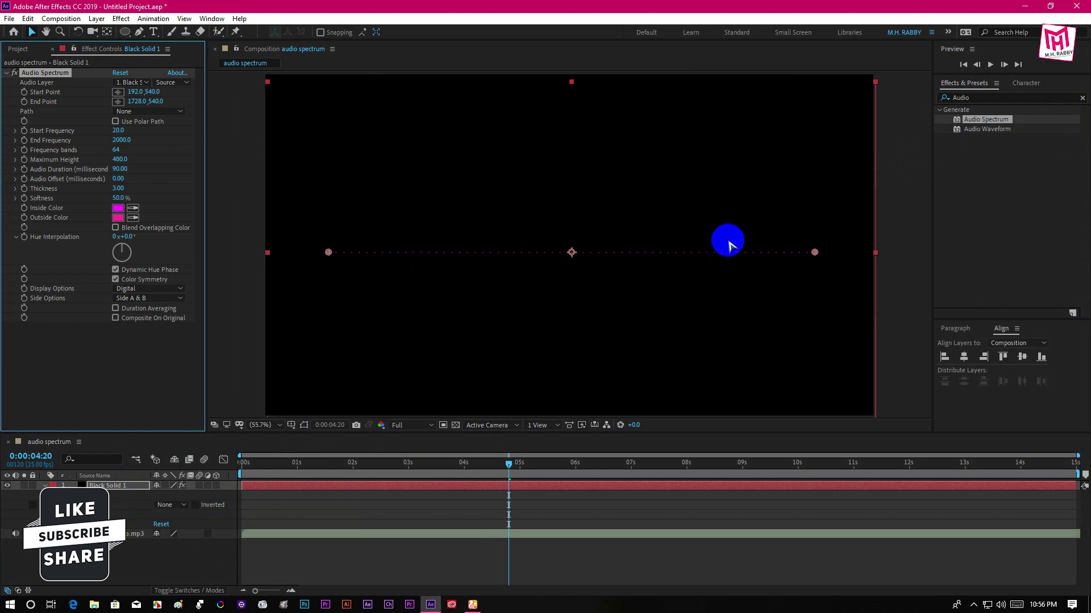
# Set the Audio Spectrum's Inside Color and Outside Color to white.
pyautogui.click(133, 208)
pyautogui.click(119, 209)
pyautogui.moveTo(85, 57); pyautogui.dragTo(15, 9)
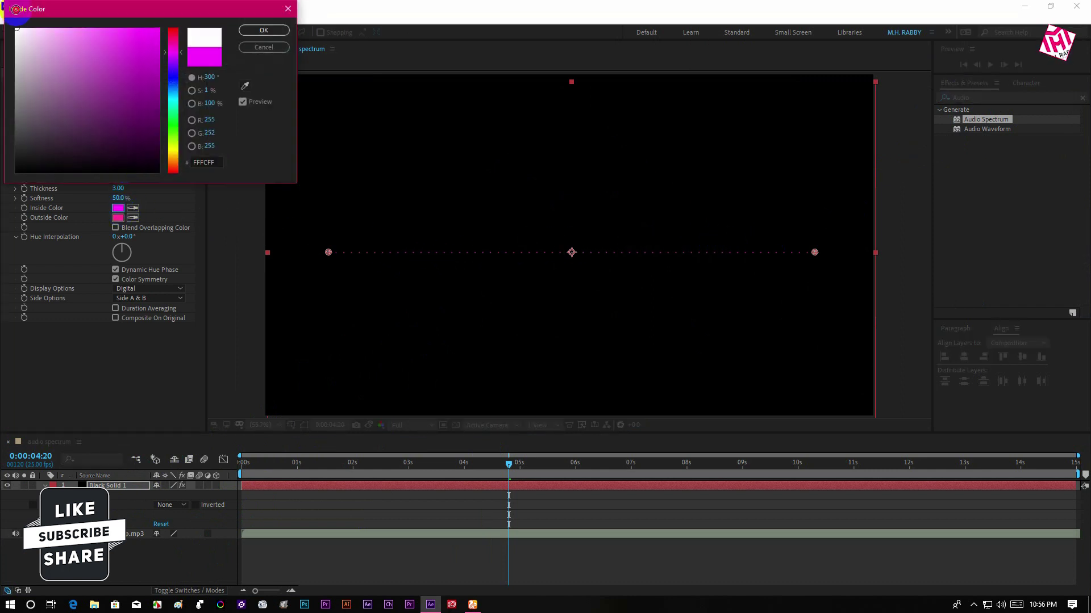
pyautogui.click(264, 30)
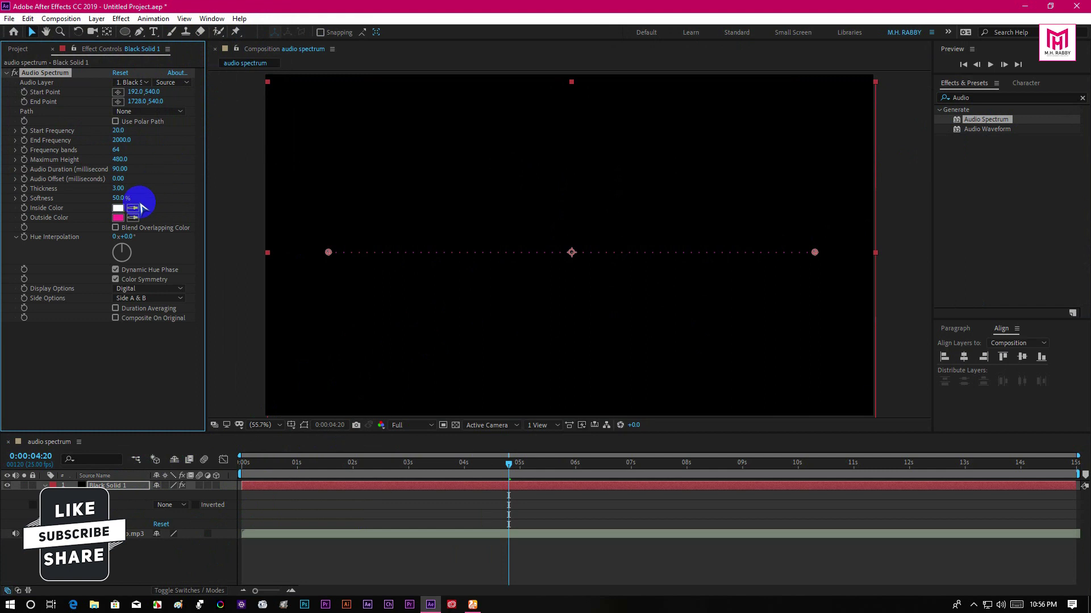
pyautogui.click(120, 212)
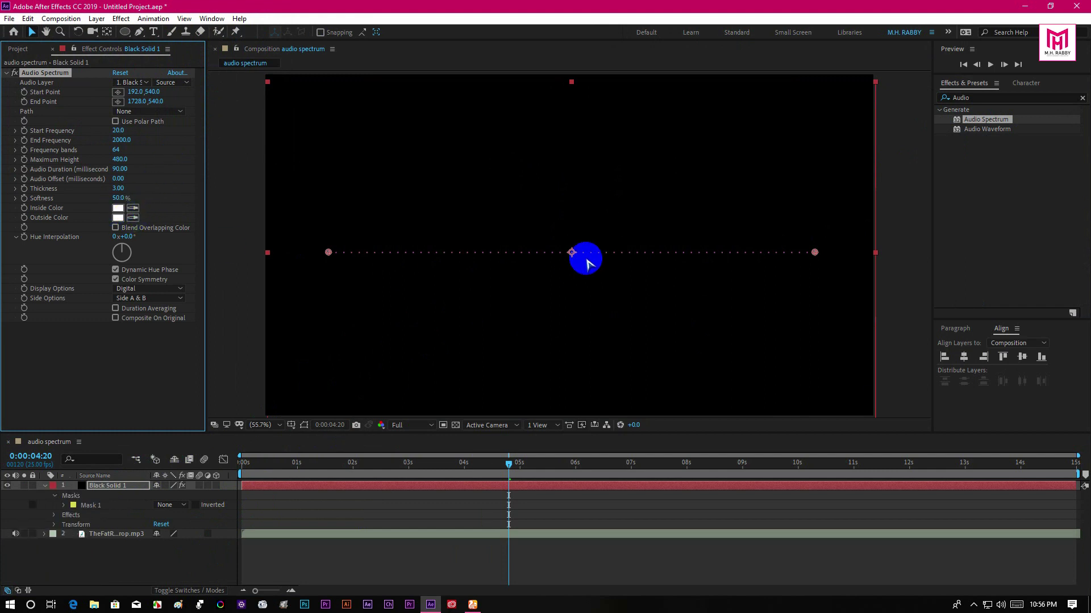
# Set Audio Layer to the mp3, Path to Mask 1, and Frequency bands to 154.
pyautogui.click(134, 83)
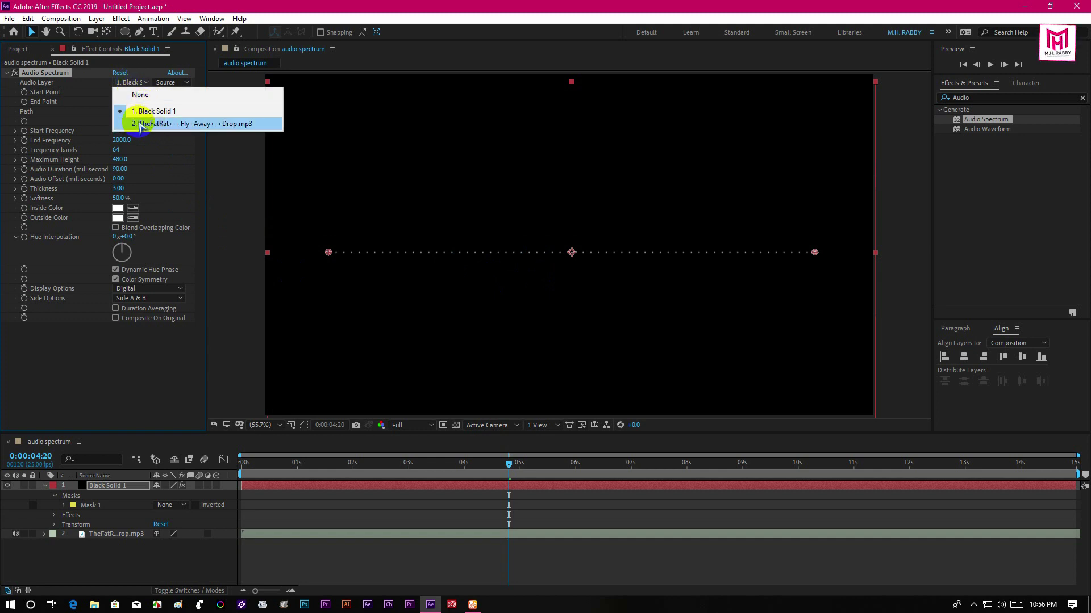
pyautogui.click(198, 126)
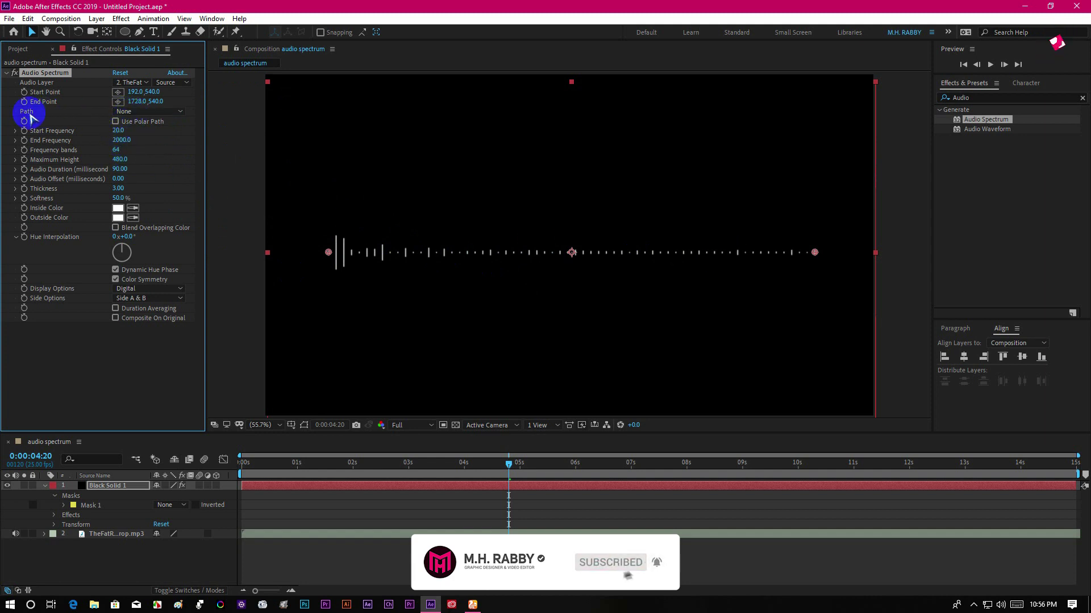
pyautogui.click(149, 111)
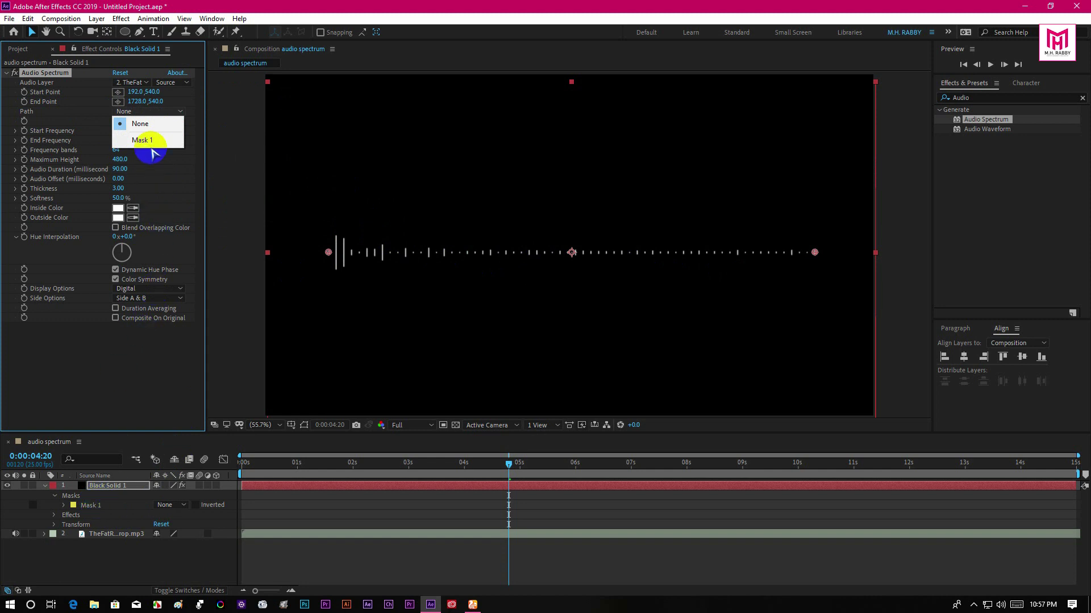
pyautogui.click(143, 140)
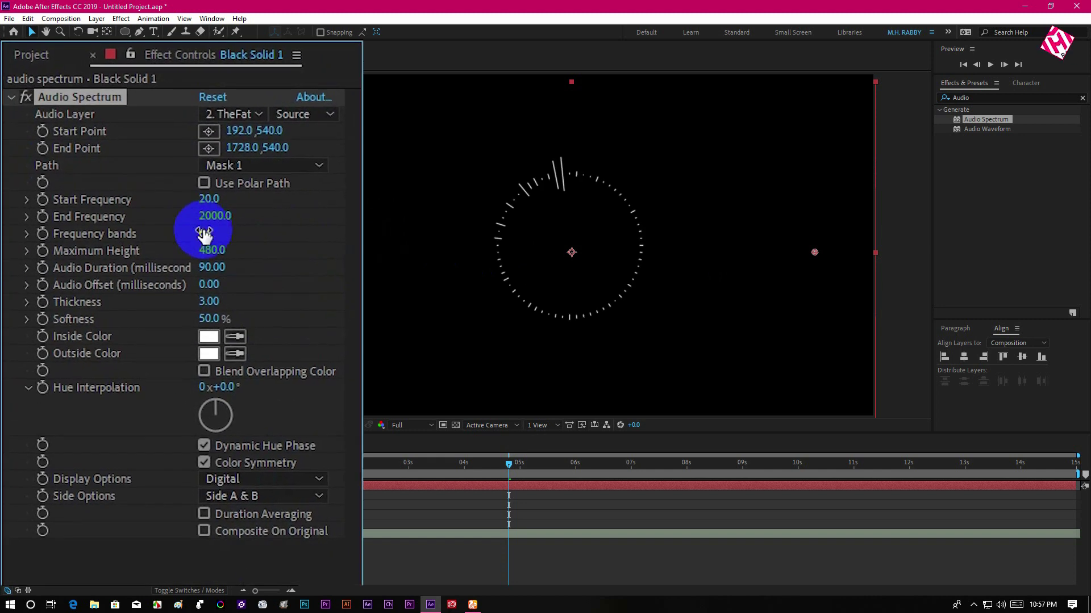
pyautogui.moveTo(204, 233); pyautogui.dragTo(313, 246)
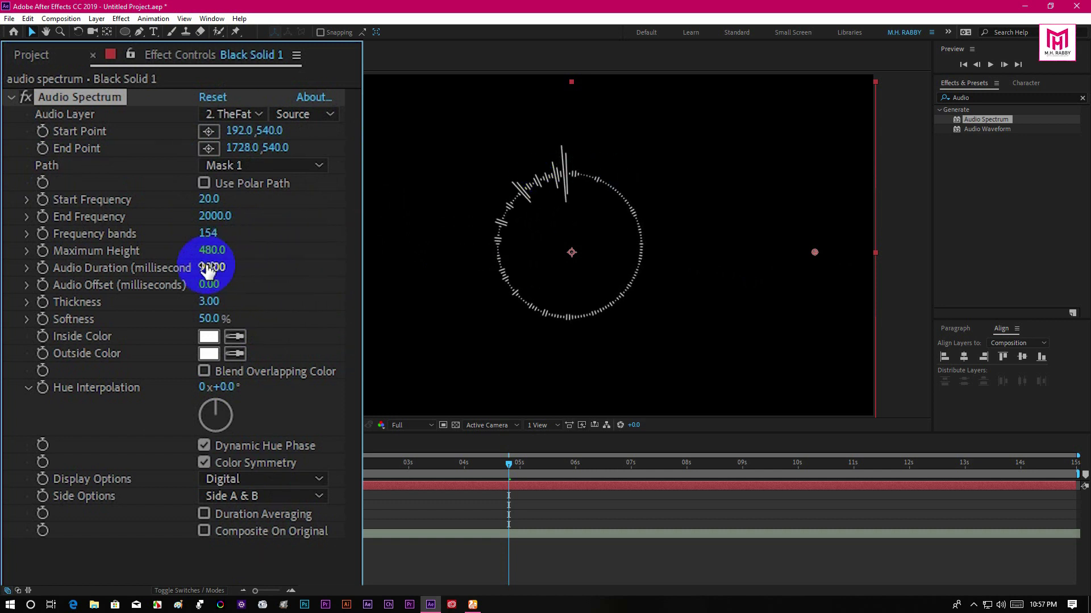
# Raise Maximum Height to 960 and set Side Options to Side B.
pyautogui.moveTo(218, 256); pyautogui.dragTo(277, 260)
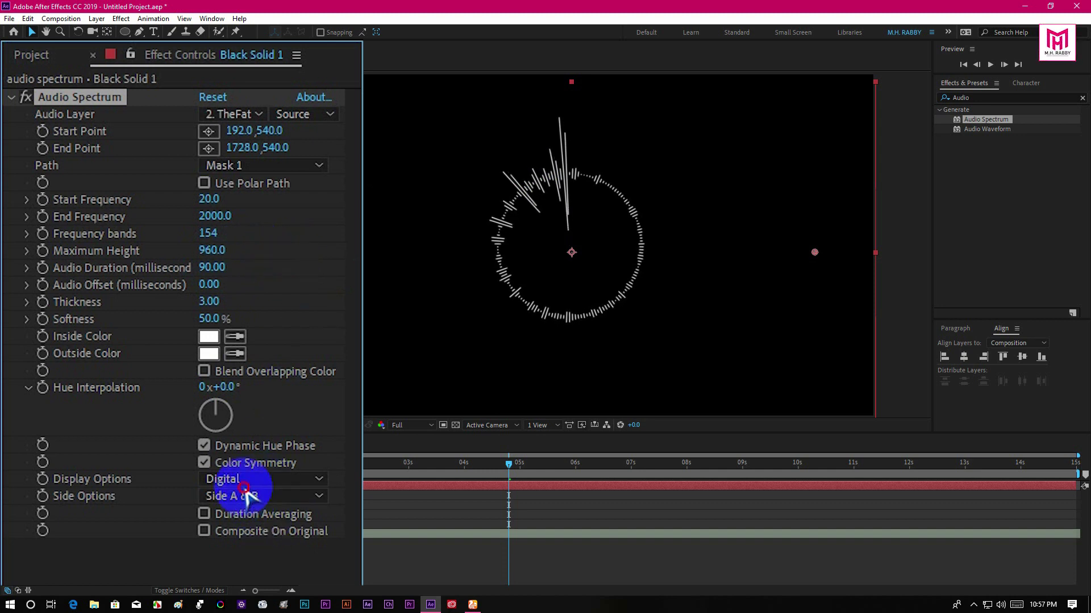
pyautogui.click(272, 496)
pyautogui.click(240, 543)
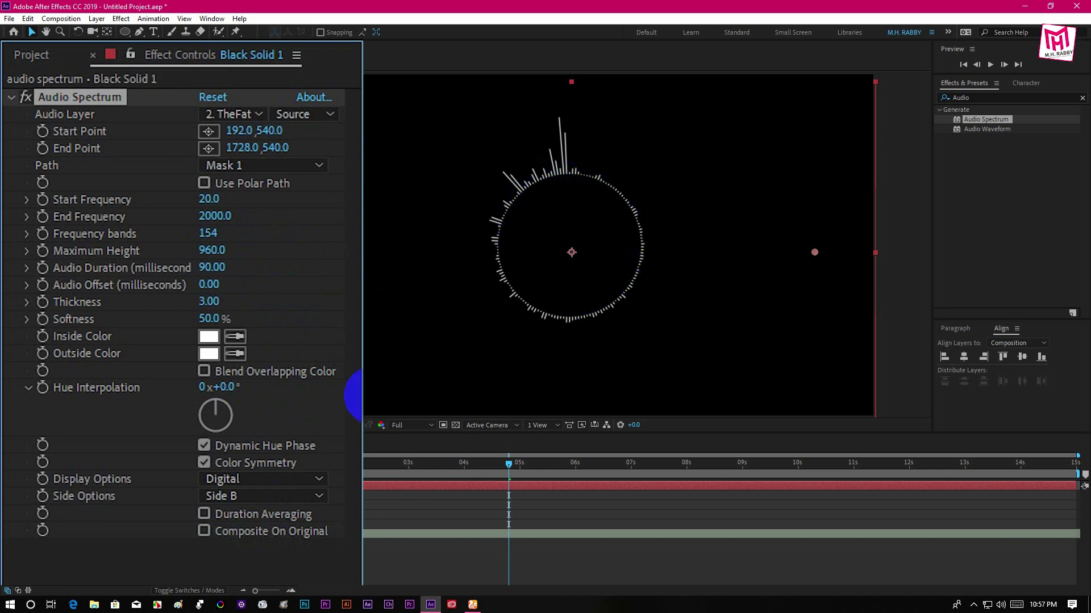
# Try the Analog lines and Analog dots display options, then return to Digital.
pyautogui.click(238, 486)
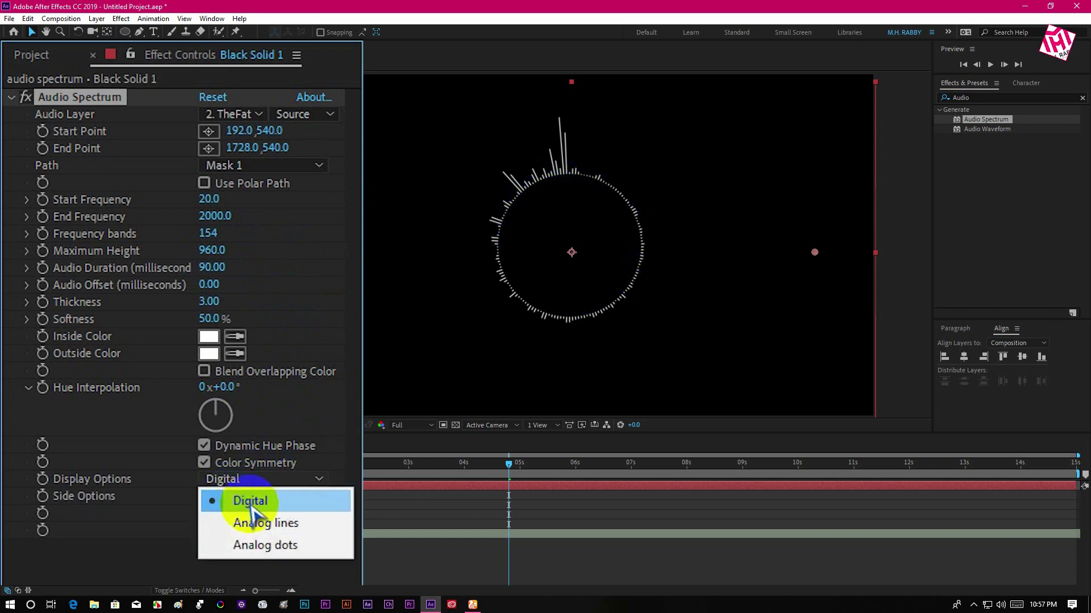
pyautogui.click(263, 524)
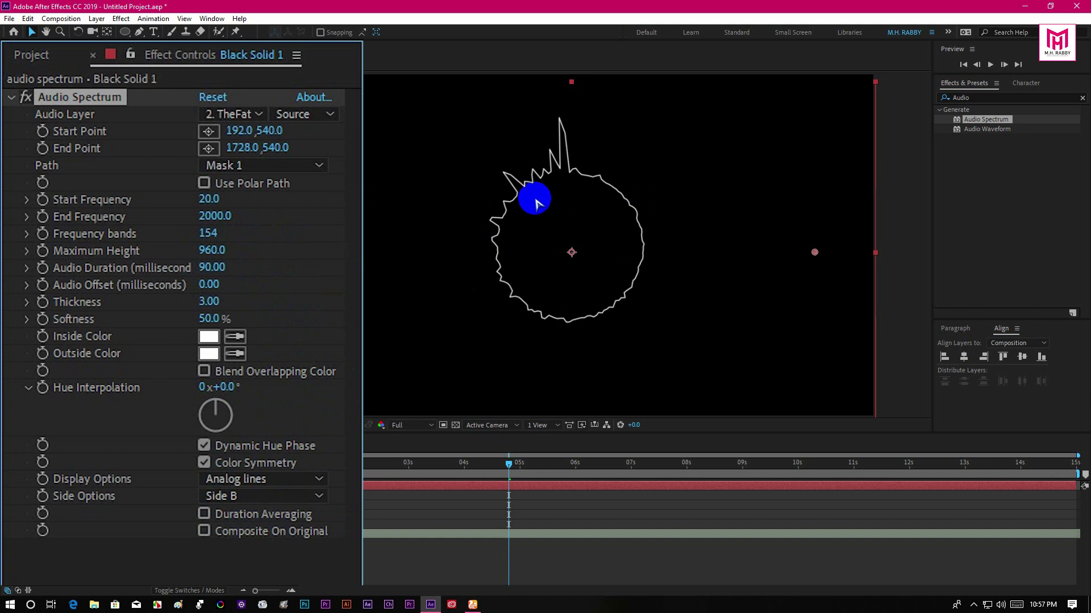
pyautogui.click(216, 480)
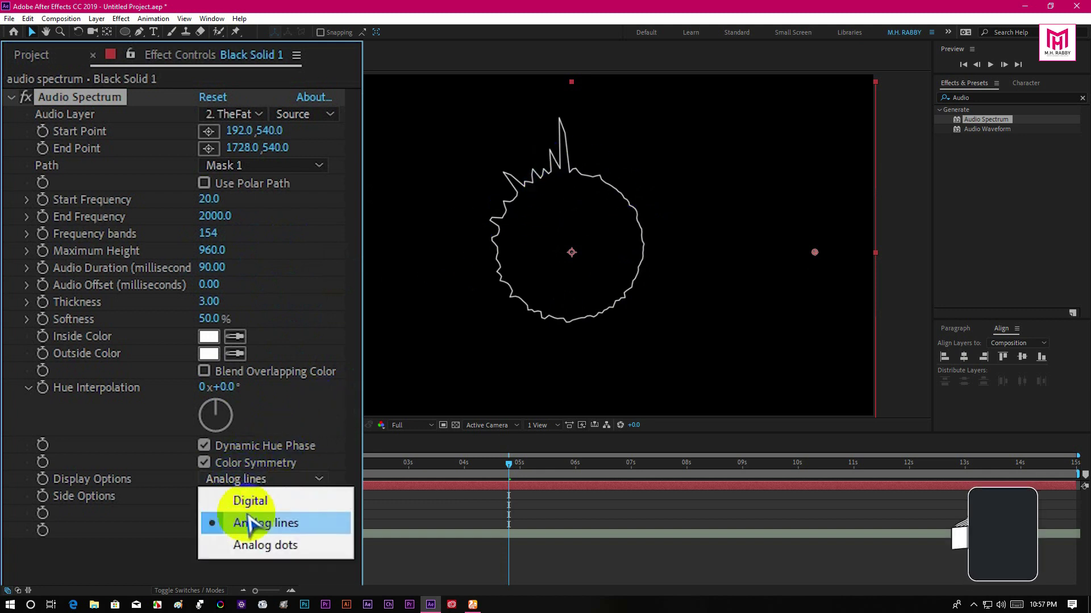
pyautogui.click(280, 546)
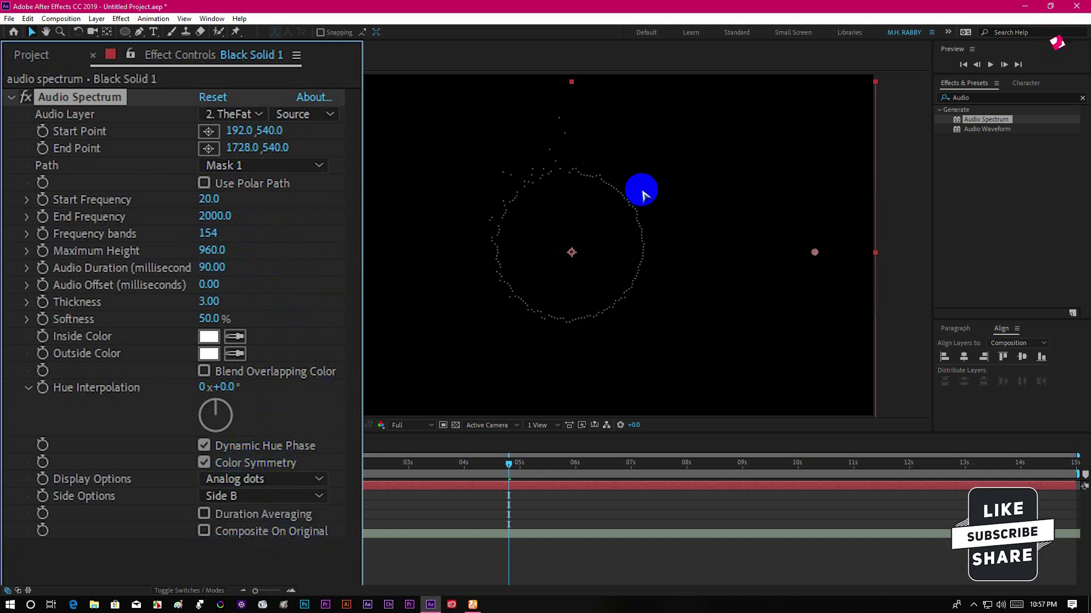
pyautogui.click(284, 480)
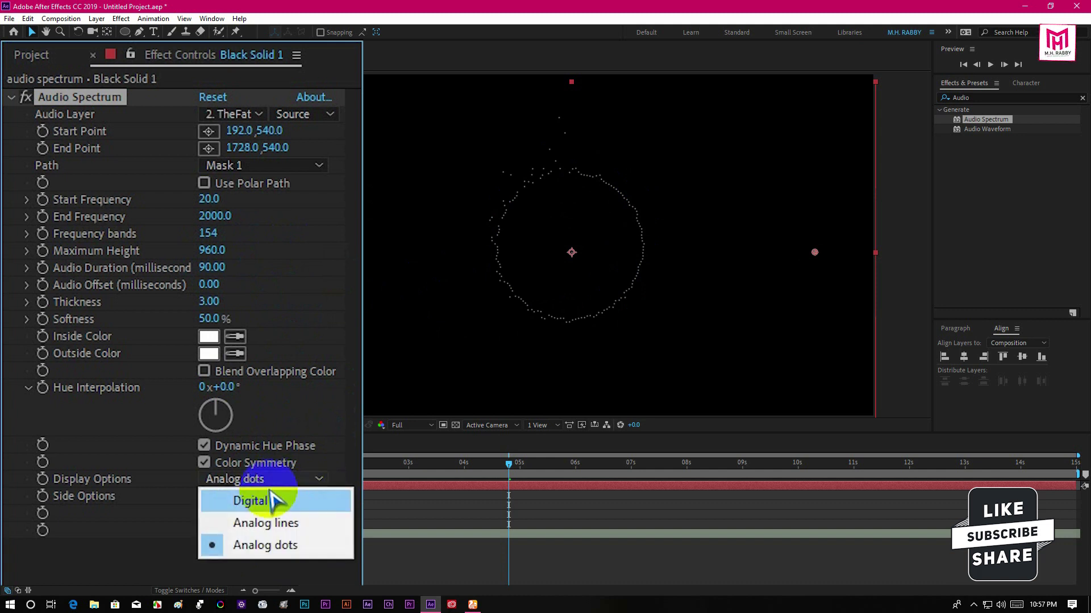
pyautogui.click(266, 499)
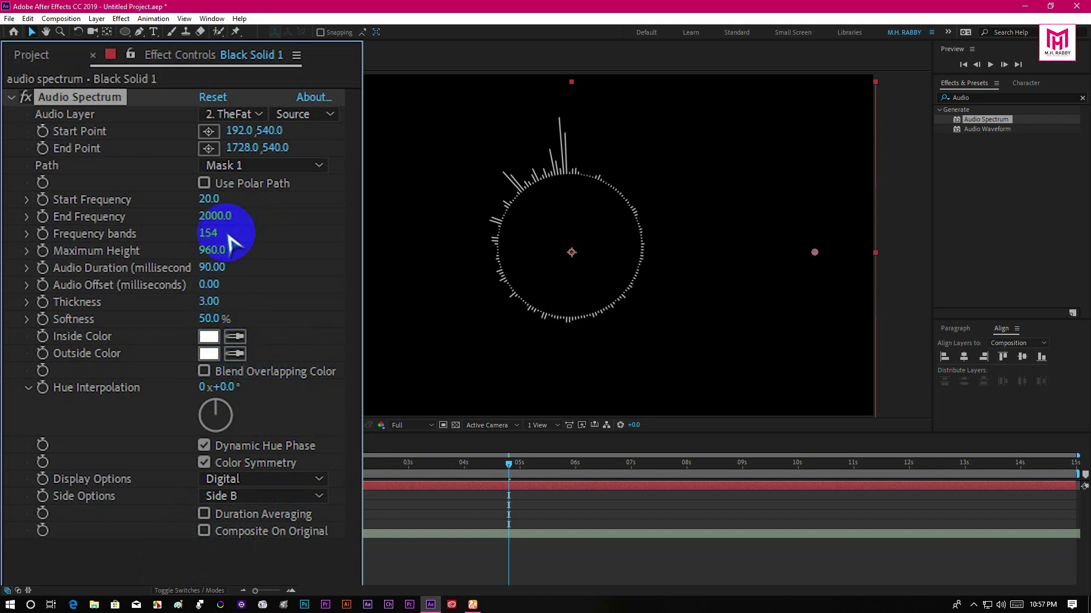
# Set bar Thickness to 2.40 and Softness to 0%, then preview from the start.
pyautogui.moveTo(209, 306)
pyautogui.mouseDown()
pyautogui.moveTo(244, 304)
pyautogui.moveTo(203, 313)
pyautogui.mouseUp()
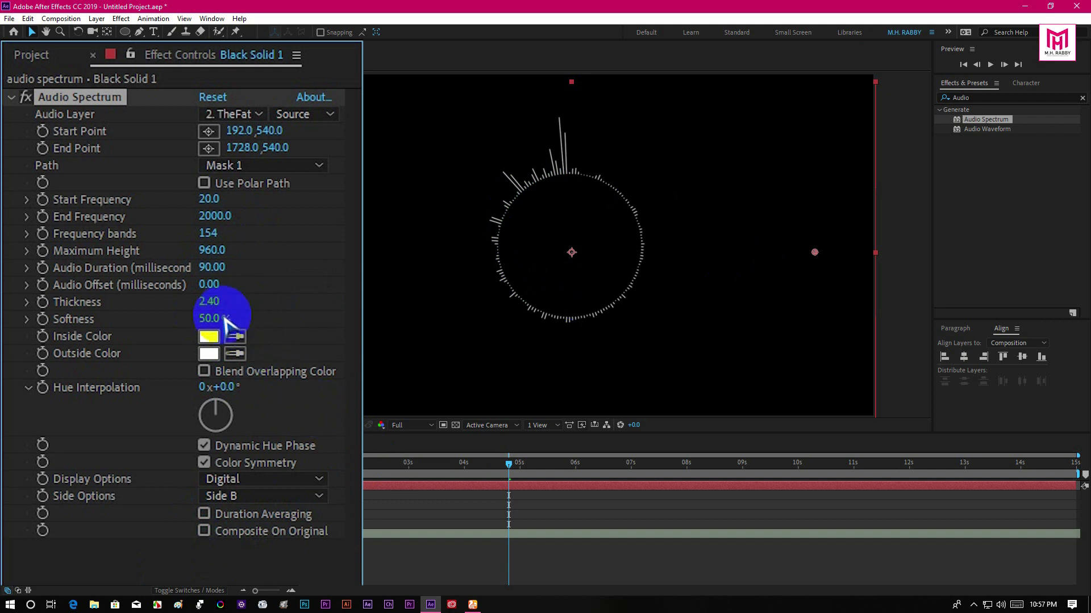
pyautogui.moveTo(215, 318); pyautogui.dragTo(128, 334)
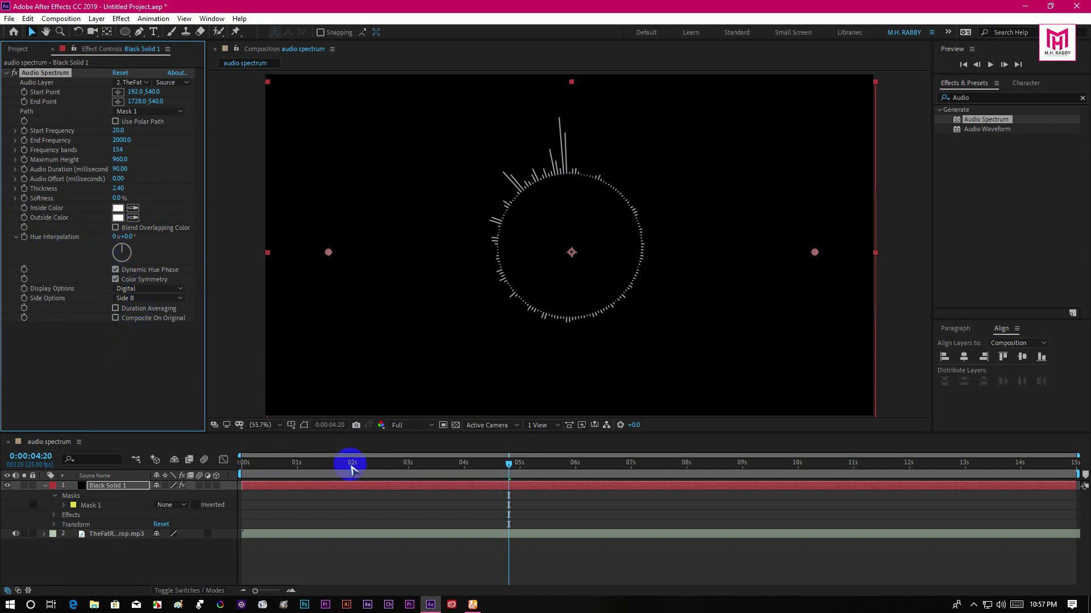
pyautogui.moveTo(352, 463); pyautogui.dragTo(229, 466)
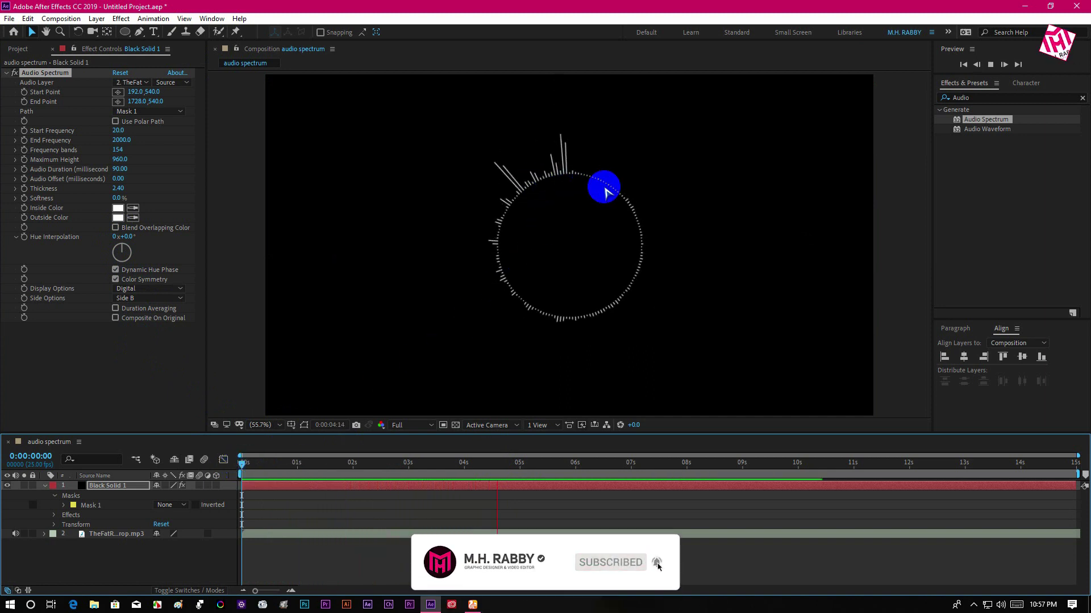
pyautogui.press('space')
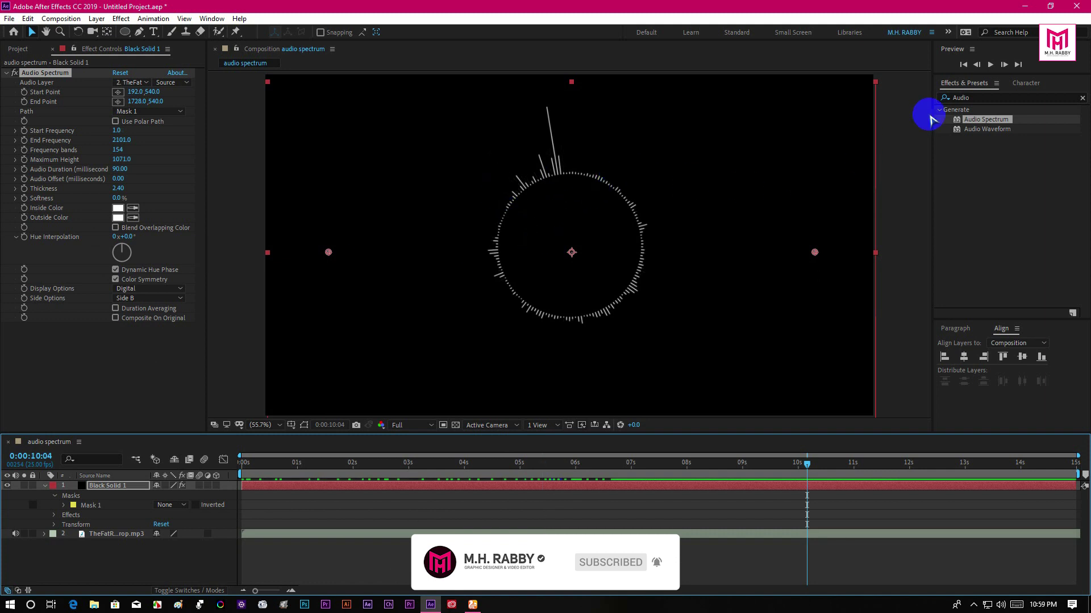
# Search '4' in Effects & Presets and apply 4-Color Gradient to Black Solid 1.
pyautogui.moveTo(984, 101); pyautogui.dragTo(955, 98)
pyautogui.write('4')
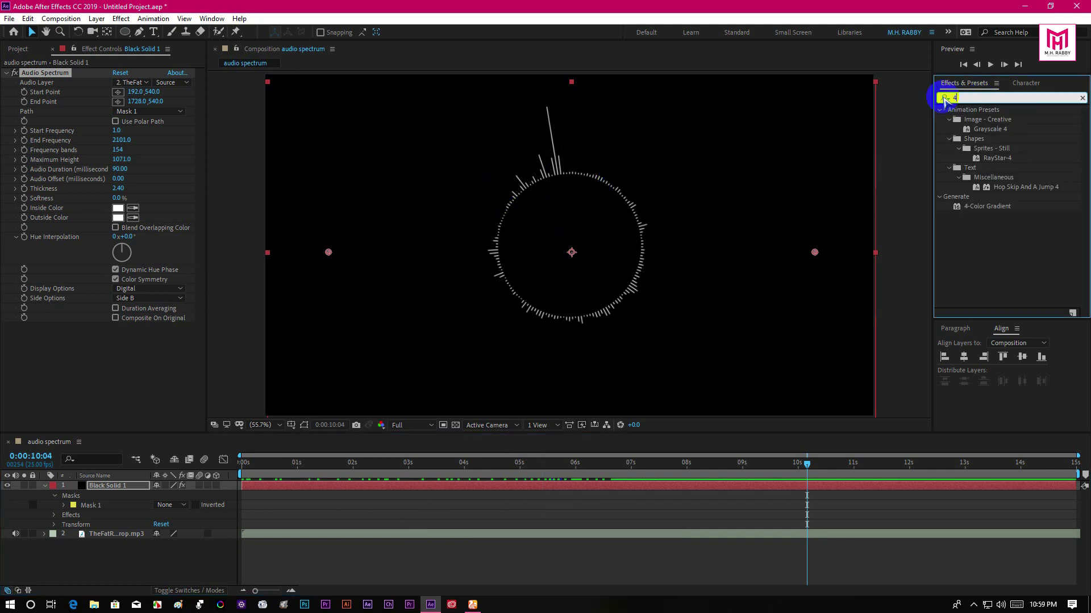
pyautogui.click(998, 209)
pyautogui.moveTo(994, 211); pyautogui.dragTo(132, 493)
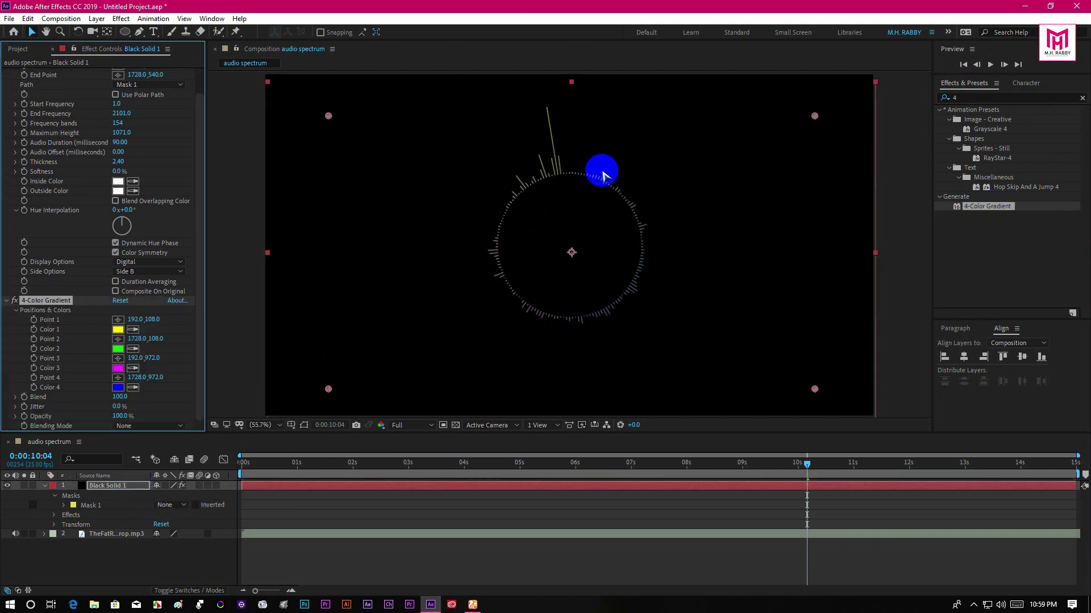
# Keep Color 1 yellow and drag gradient points 1, 2 and 4 in near the circle.
pyautogui.click(117, 330)
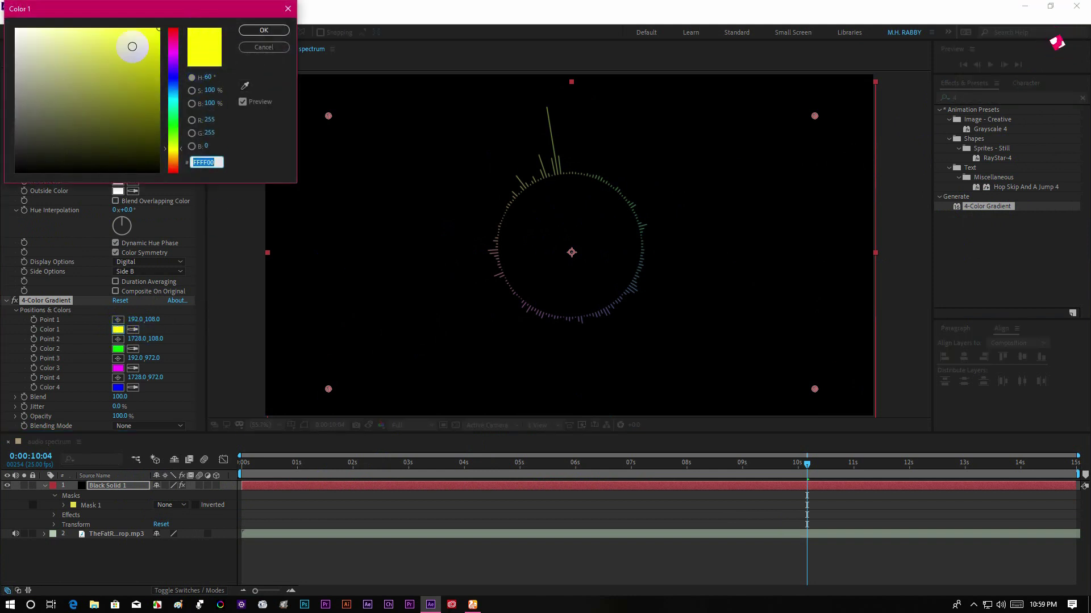
pyautogui.click(263, 30)
pyautogui.moveTo(328, 117); pyautogui.dragTo(467, 183)
pyautogui.moveTo(814, 117); pyautogui.dragTo(672, 172)
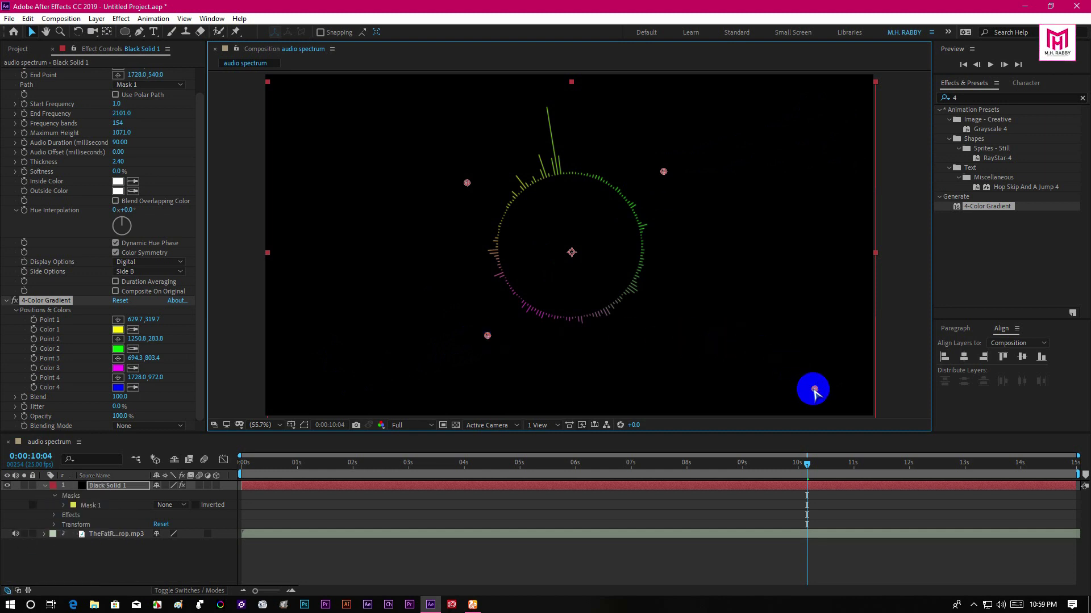
pyautogui.moveTo(815, 391); pyautogui.dragTo(698, 355)
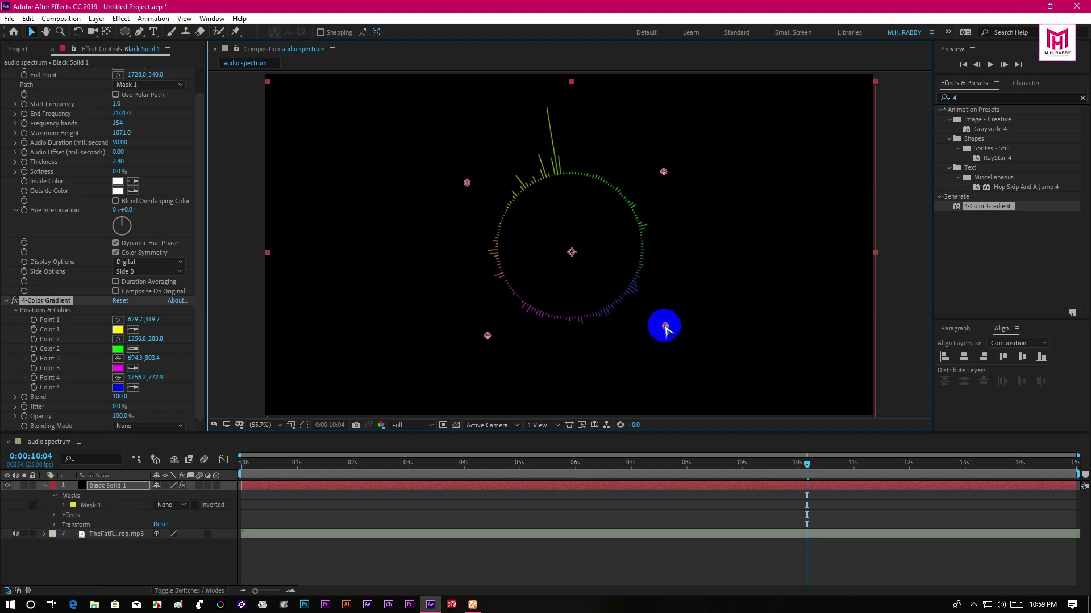
# Change the gradient's Color 4 to orange FF9C00.
pyautogui.click(117, 387)
pyautogui.click(206, 165)
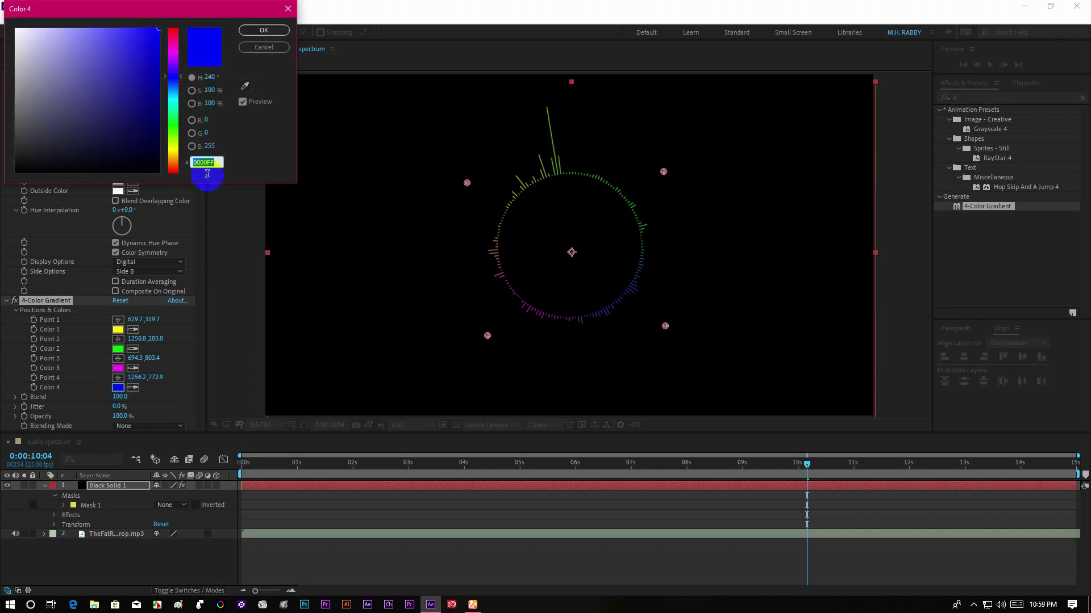
pyautogui.click(175, 160)
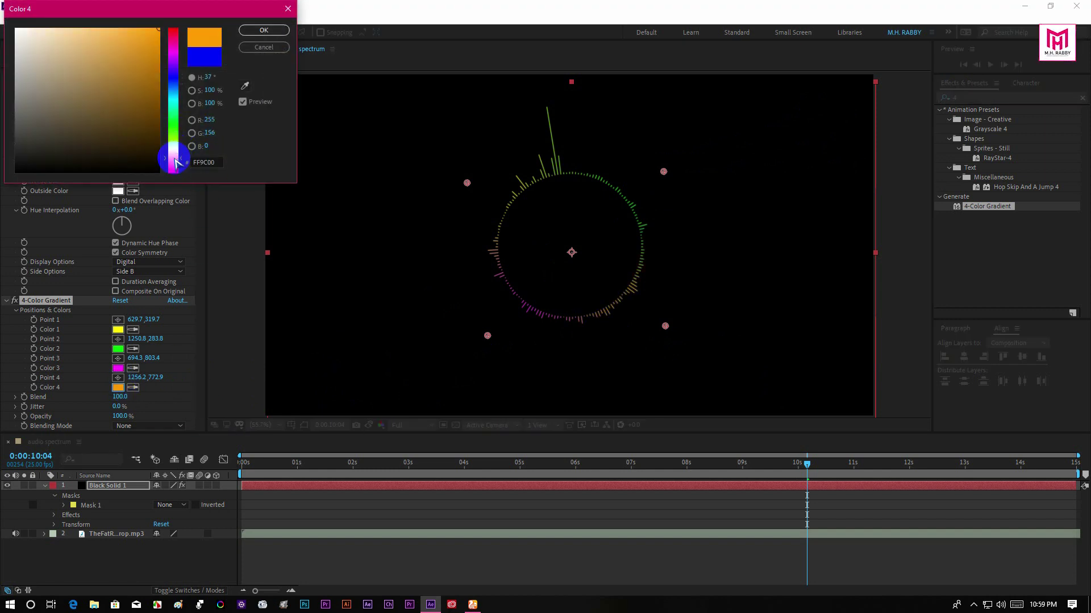
pyautogui.click(262, 31)
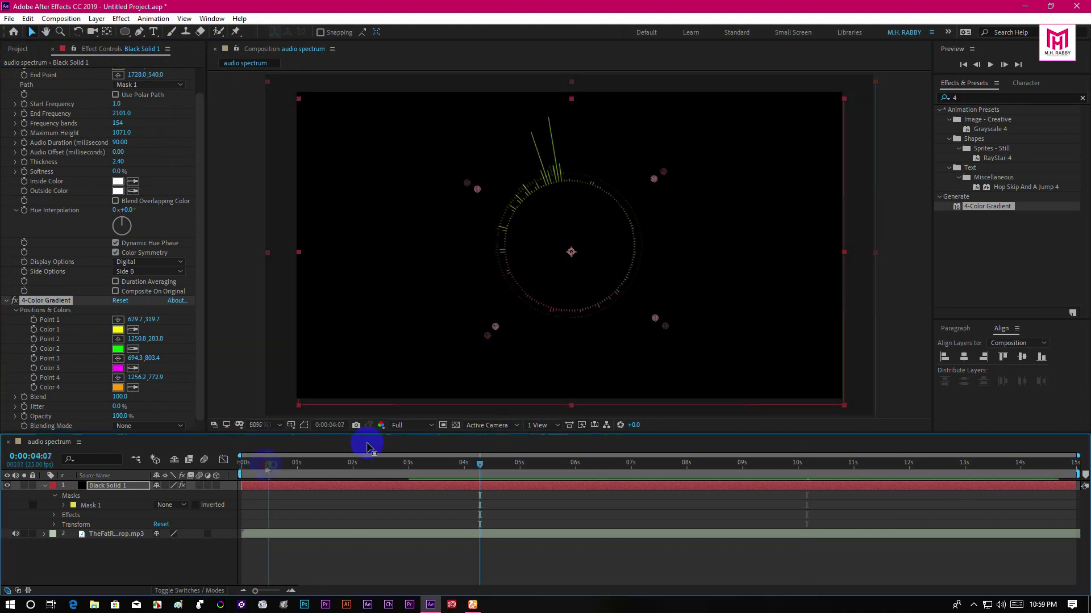
# Preview the spectrum over the transparency grid, then hide the grid and replay from the start.
pyautogui.click(455, 426)
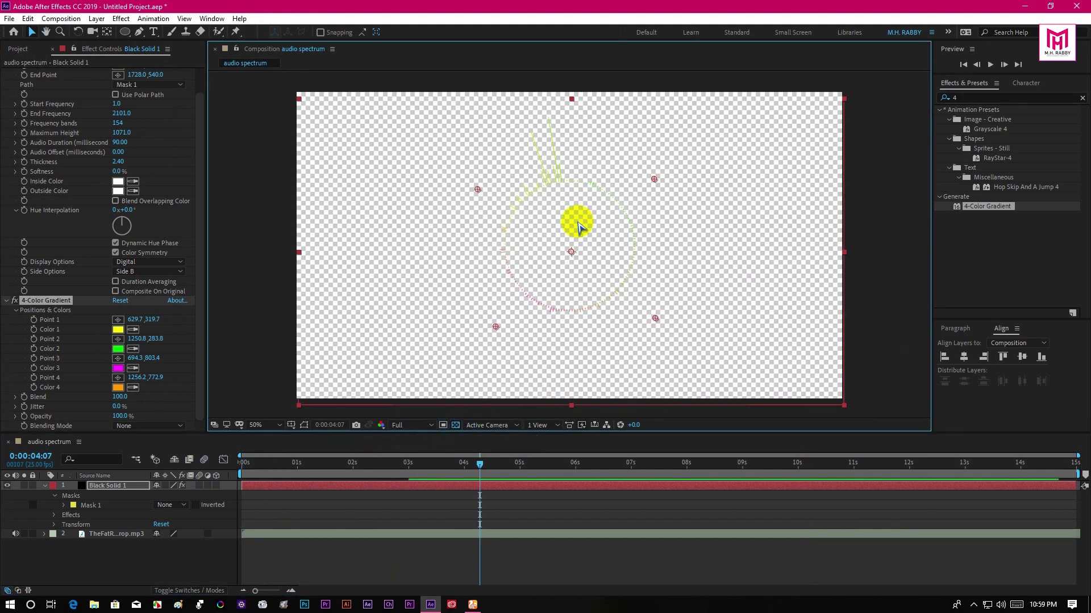
pyautogui.press('space')
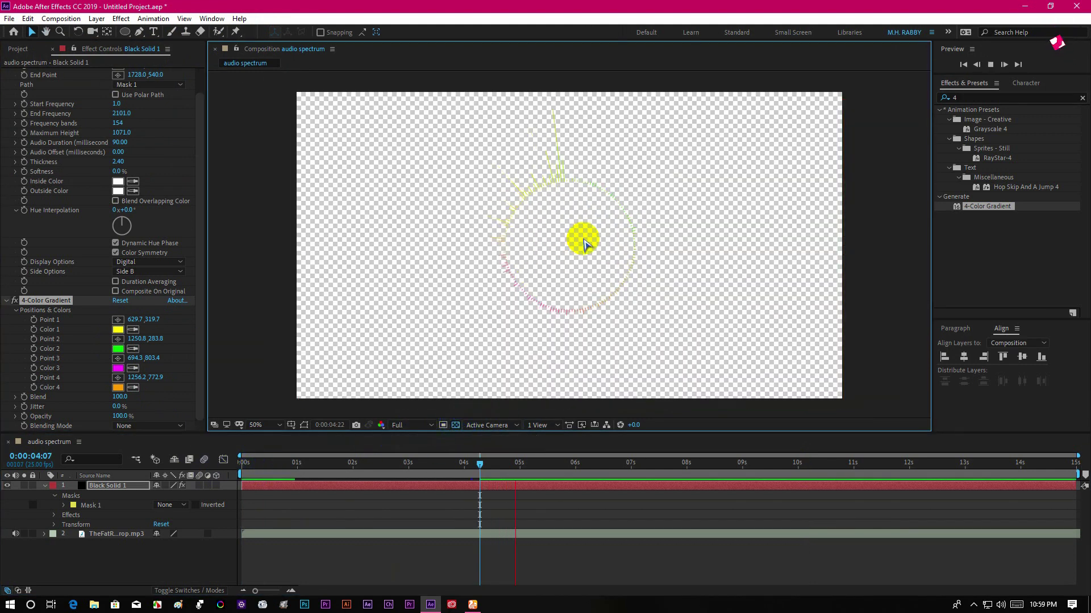
pyautogui.click(493, 399)
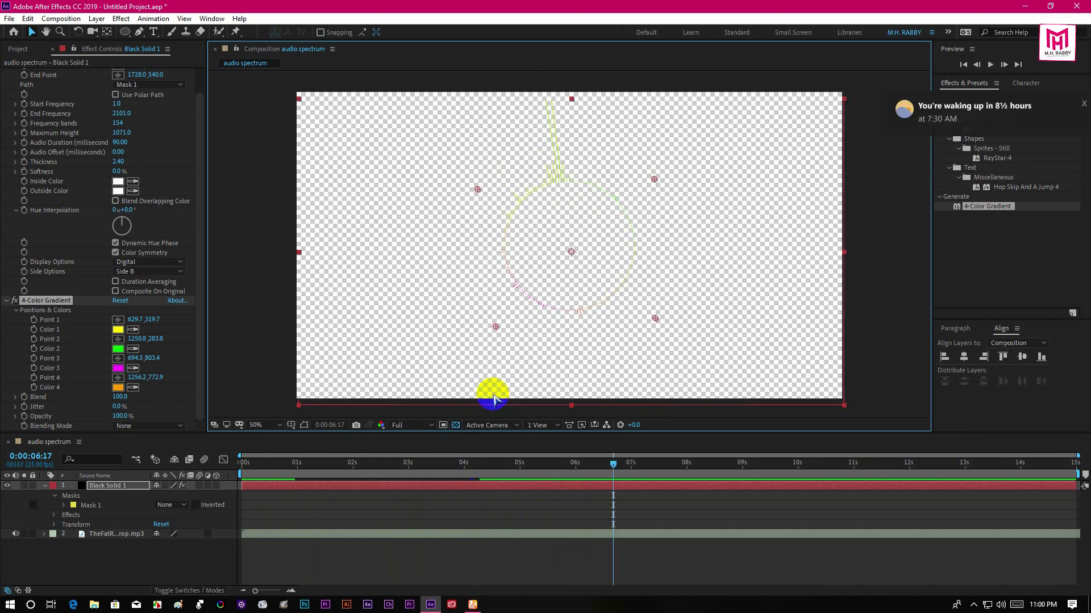
pyautogui.click(455, 425)
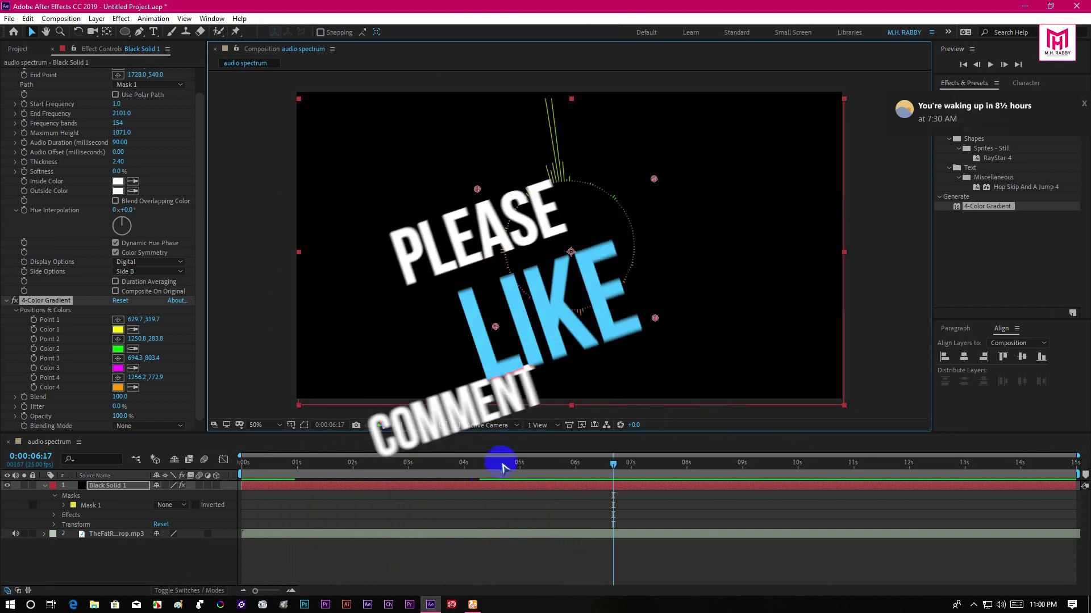
pyautogui.moveTo(499, 463); pyautogui.dragTo(226, 458)
pyautogui.press('space')
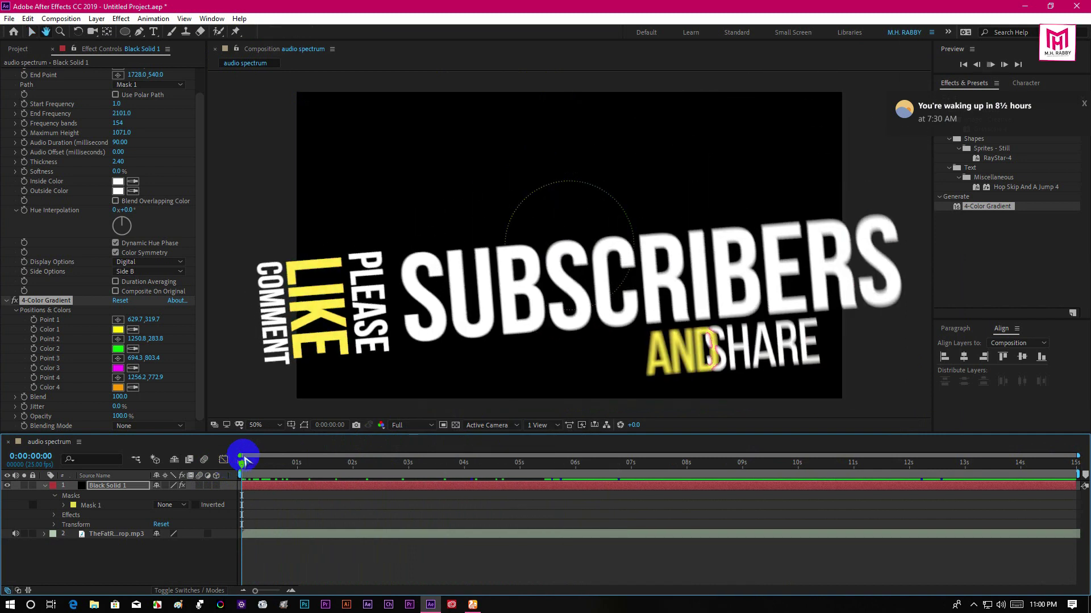